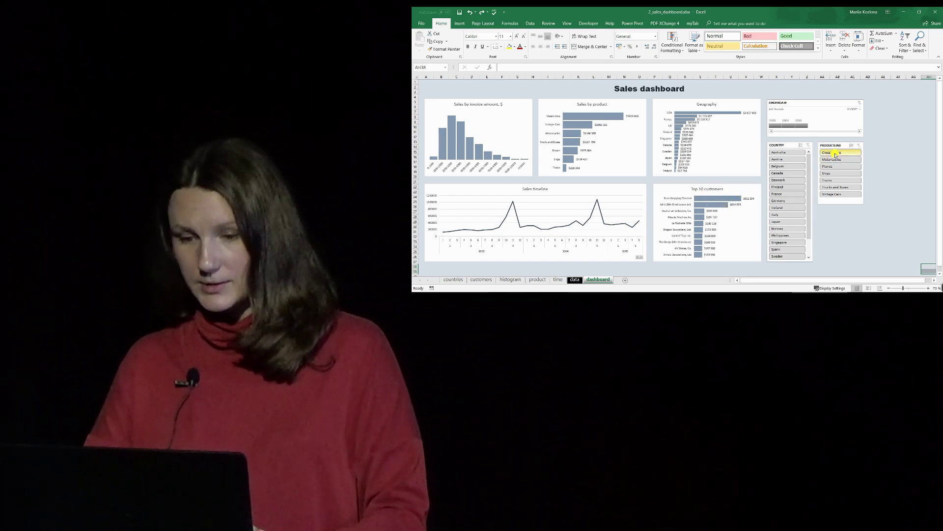
Filter the dashboard to Classic Cars and Planes, country Australia, and orders from 2004.
left_click(835, 154)
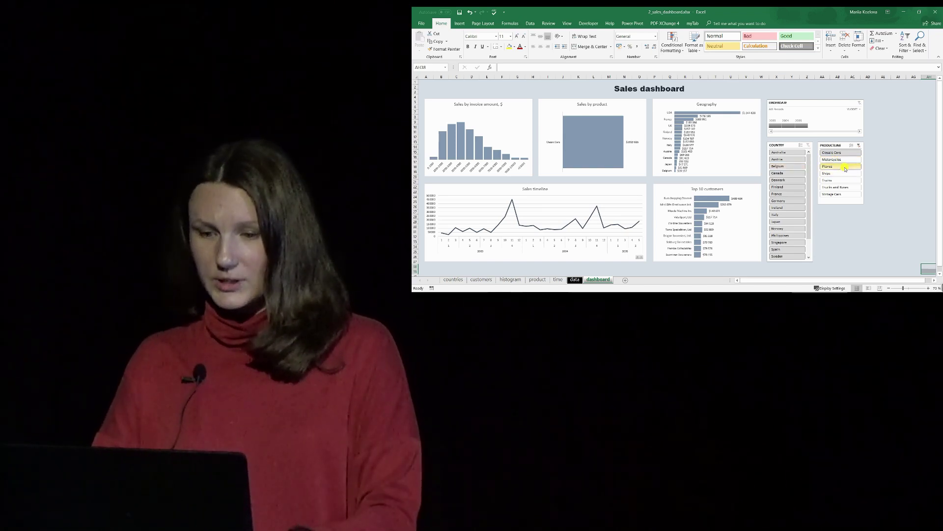
left_click(841, 167, "ctrl")
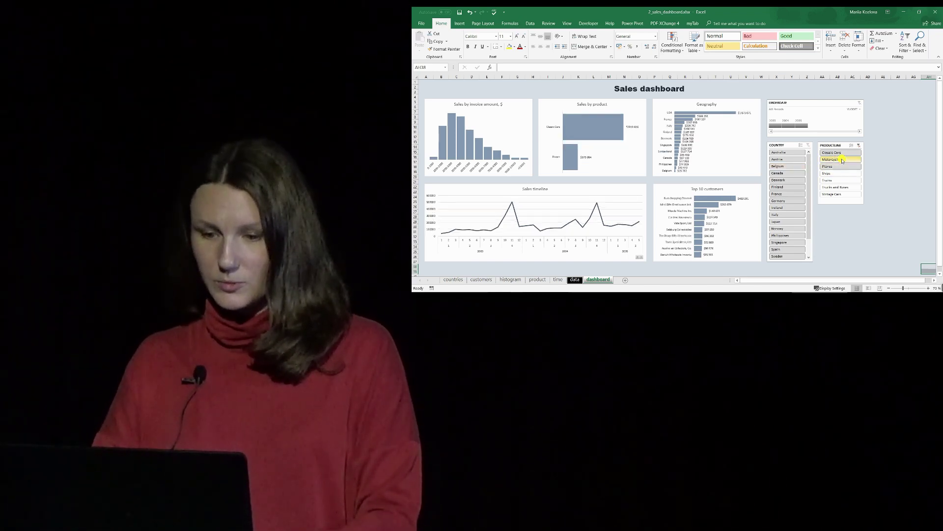
left_click(792, 155)
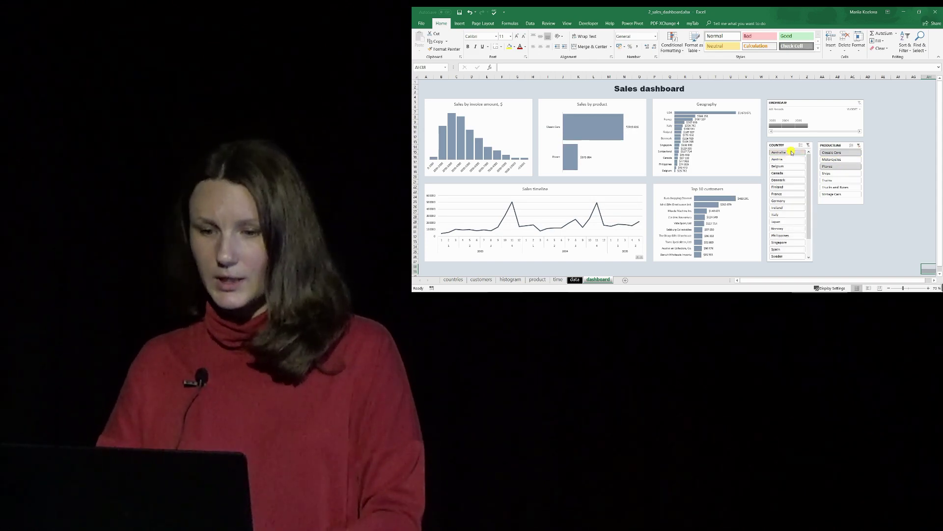
left_click_drag(783, 125, 795, 126)
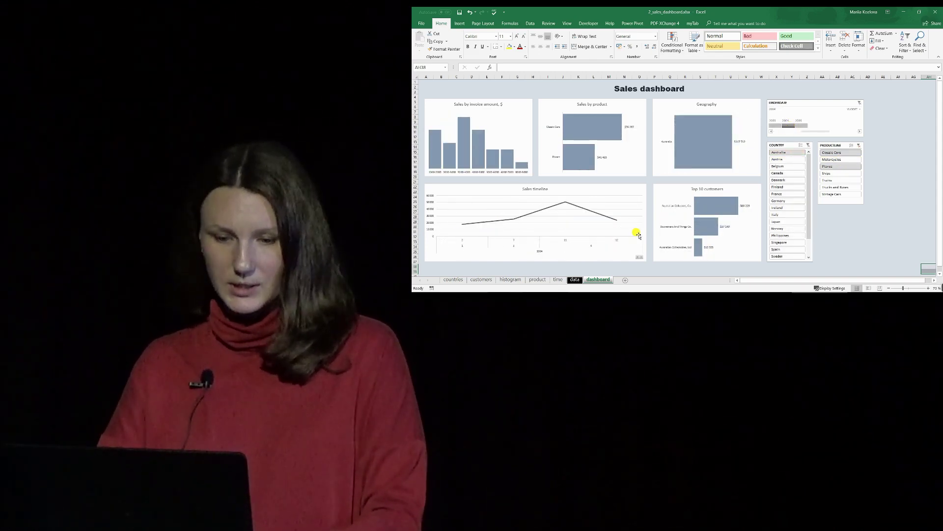
Expand the Sales timeline chart from quarters to months, then collapse it back to quarters.
left_click(641, 258)
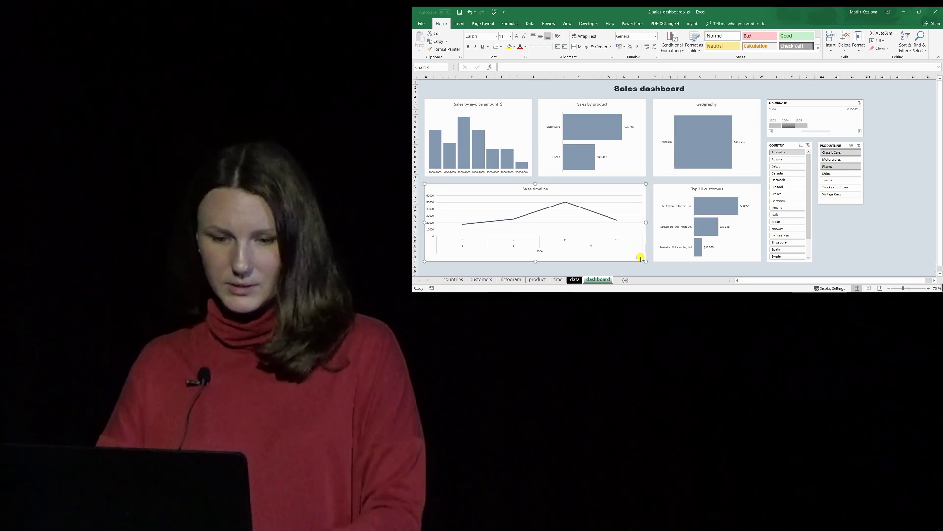
left_click(639, 258)
left_click(641, 257)
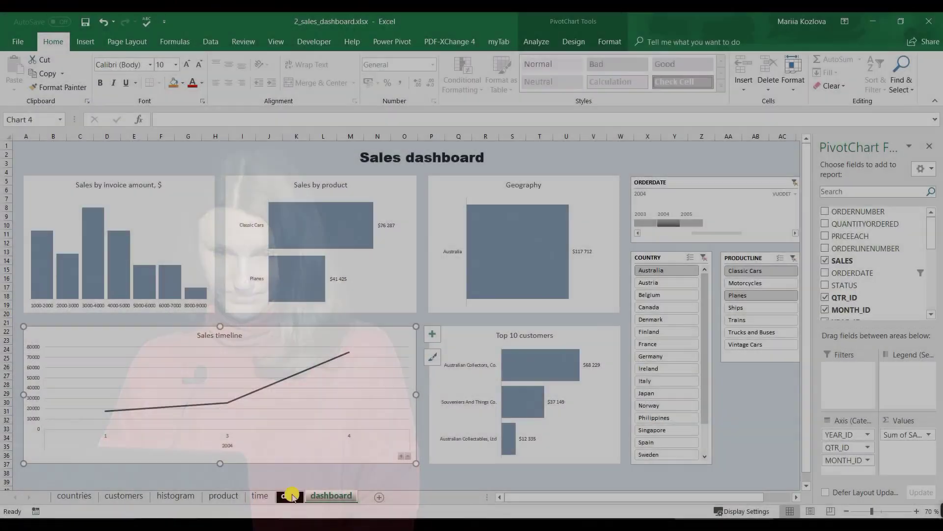
Insert a PivotChart from the data sheet's table onto a new worksheet.
left_click(290, 495)
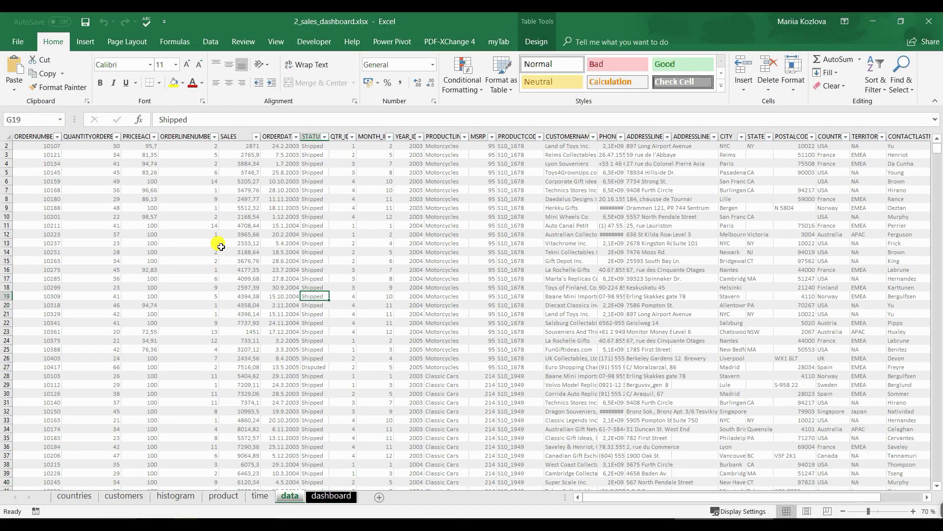
right_click(313, 266)
key("Escape")
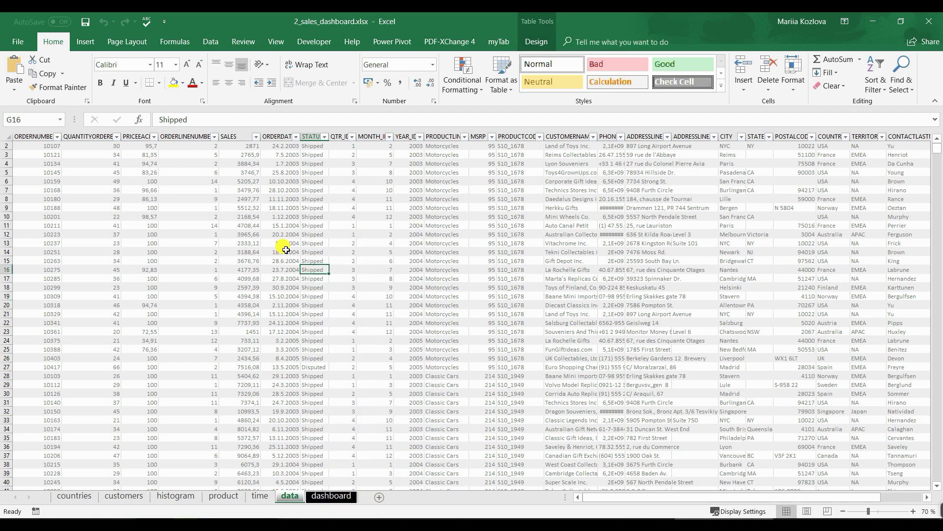
left_click(85, 41)
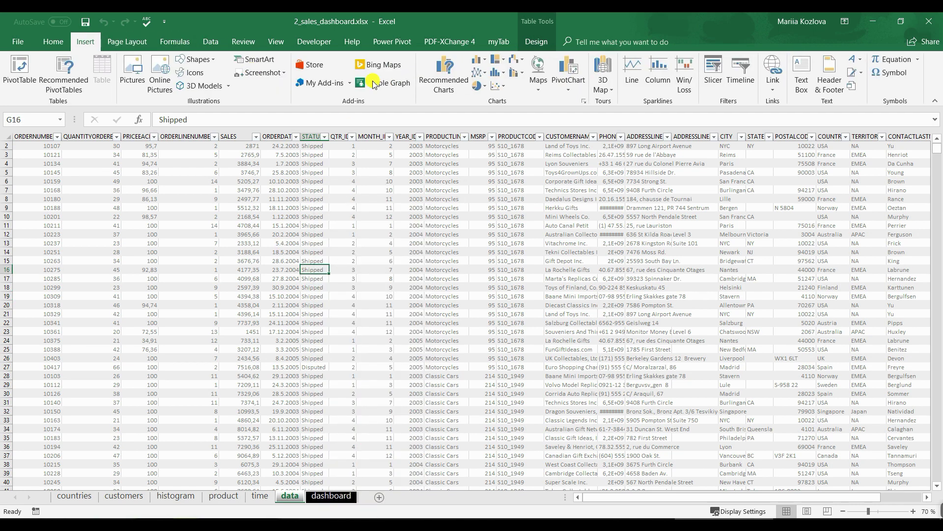
left_click(568, 65)
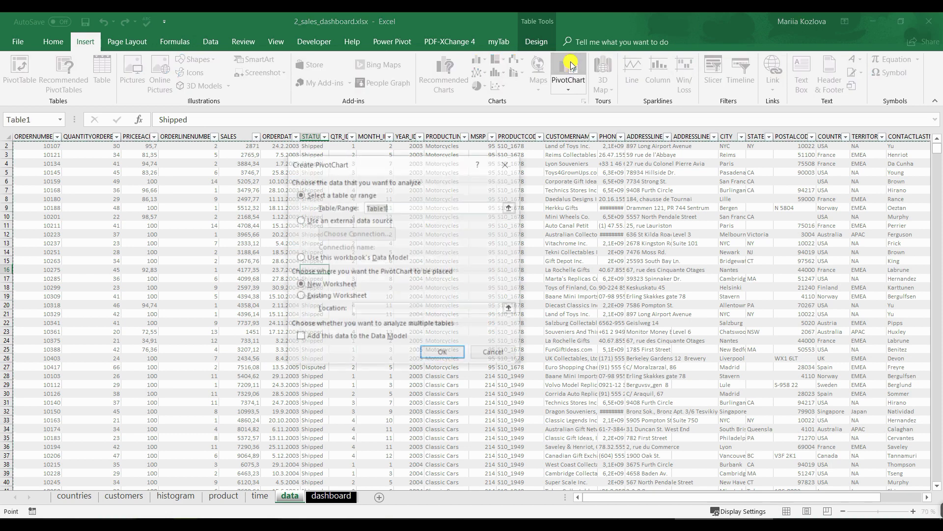
left_click(444, 354)
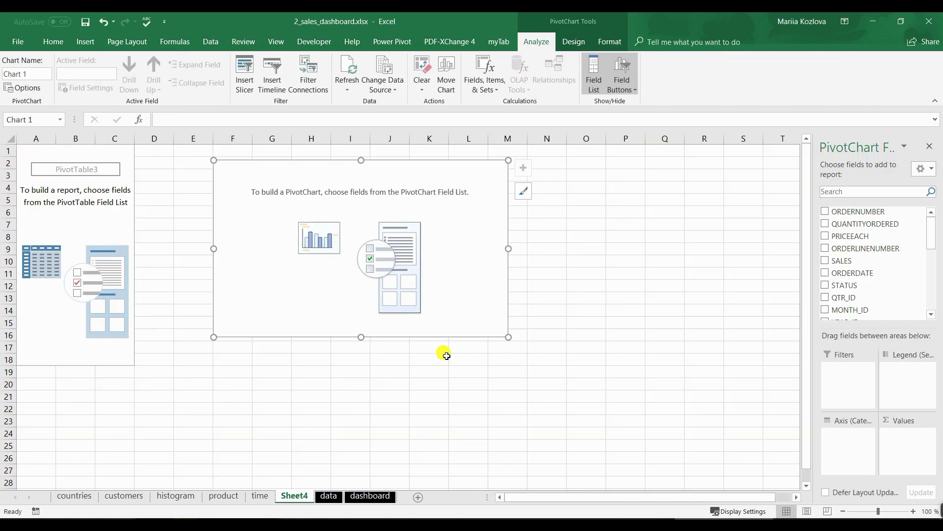
Put SALES in the chart's Values and PRODUCTLINE on its Axis.
left_click_drag(837, 261, 892, 436)
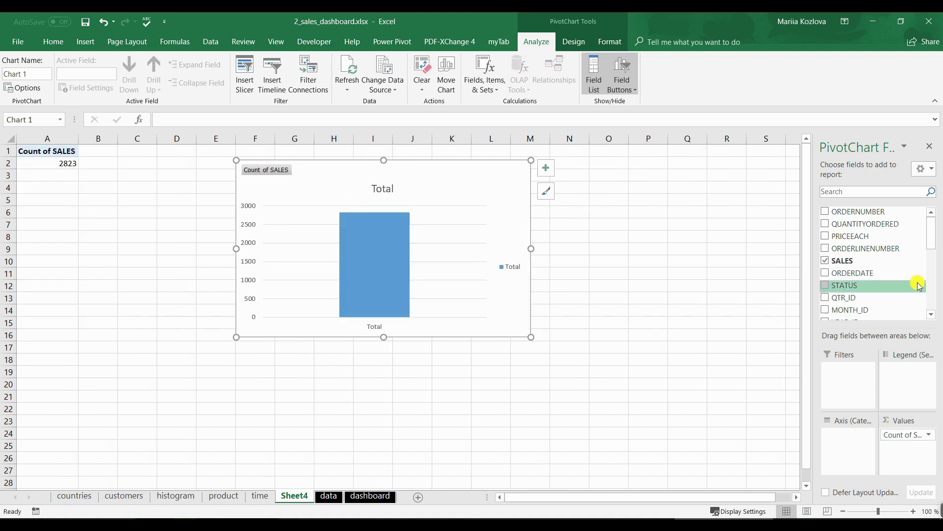
left_click_drag(933, 238, 933, 251)
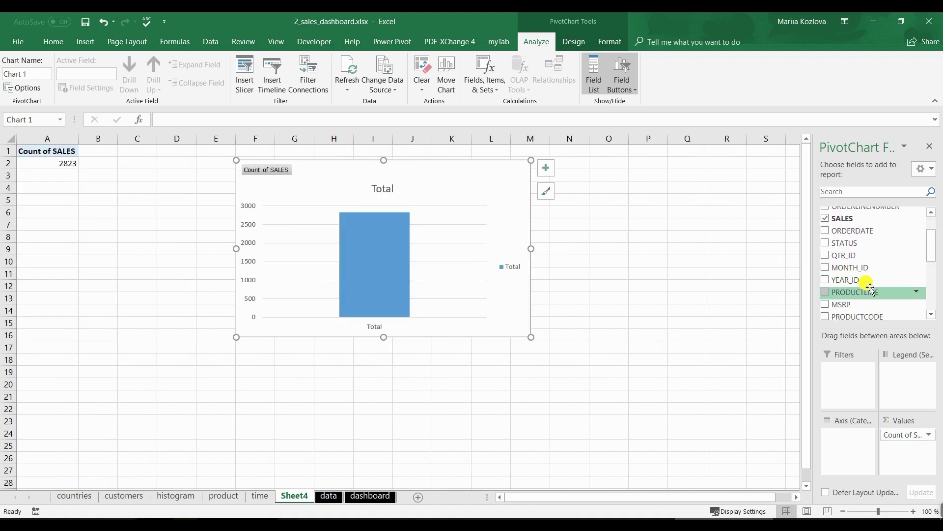
left_click_drag(860, 293, 817, 428)
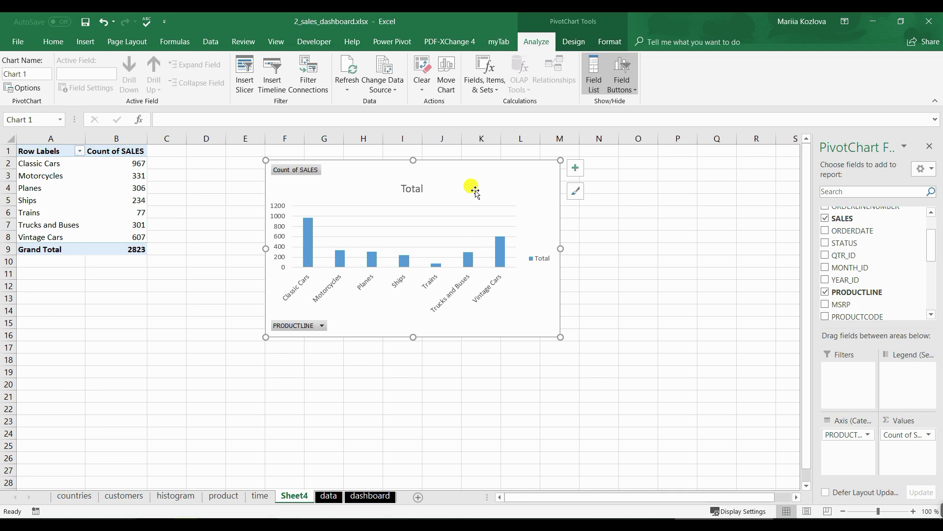
Change the product pivot chart's type to a horizontal bar chart.
left_click(614, 41)
left_click(575, 39)
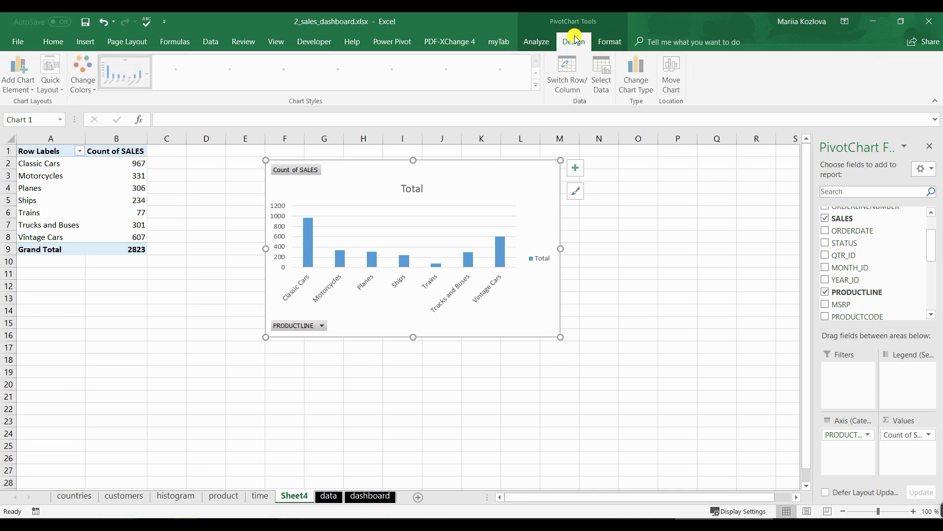
left_click(637, 76)
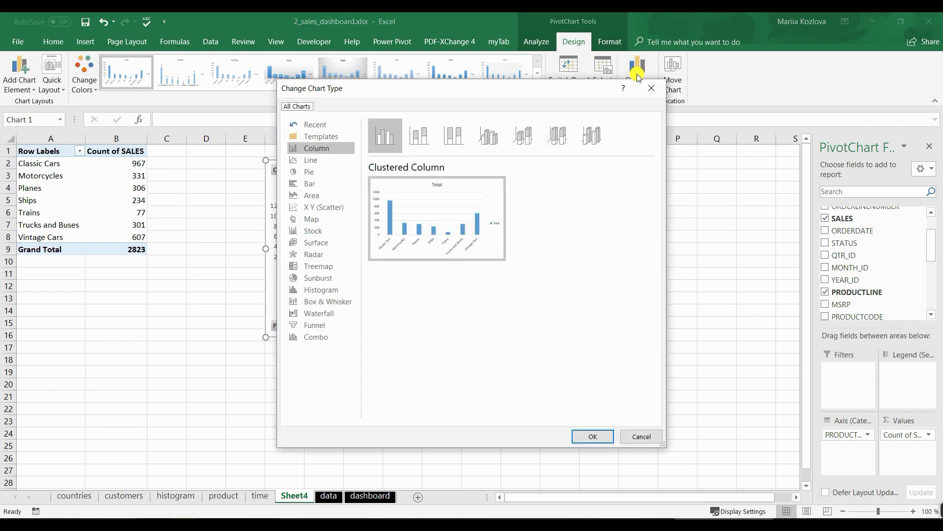
left_click(311, 183)
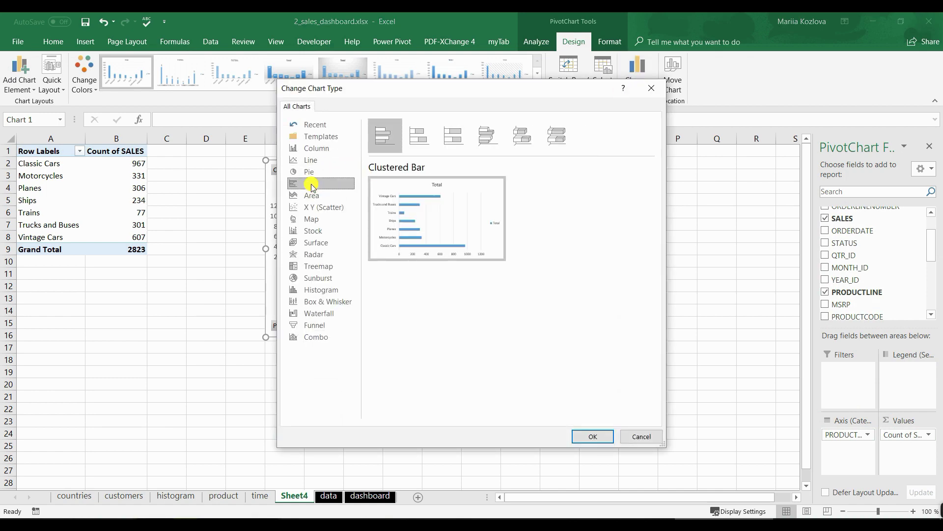
left_click(591, 434)
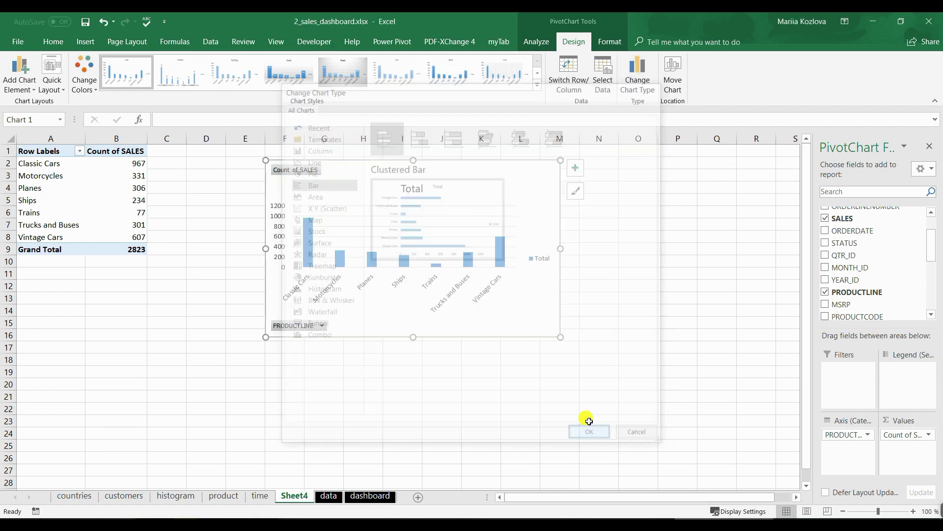
Delete the chart's legend and 'Total' title, and hide all field buttons.
left_click(542, 267)
key("Delete")
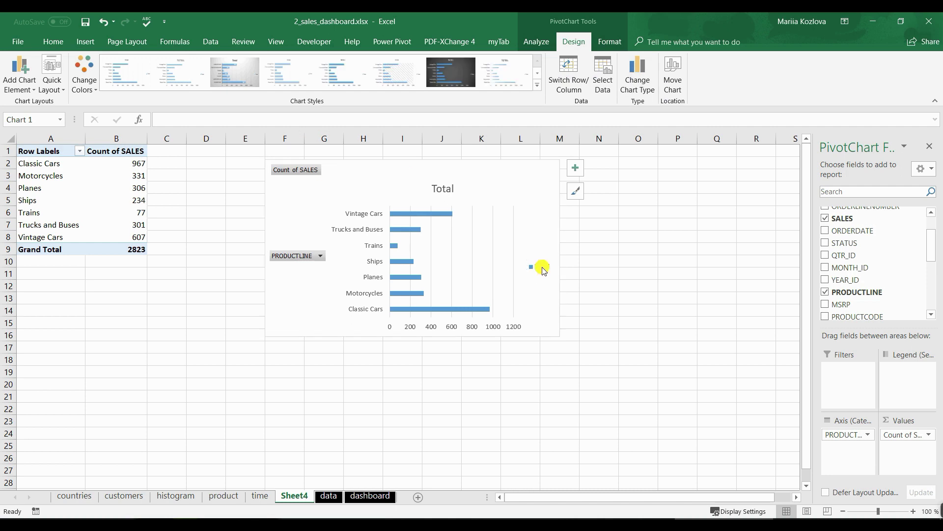
left_click(441, 186)
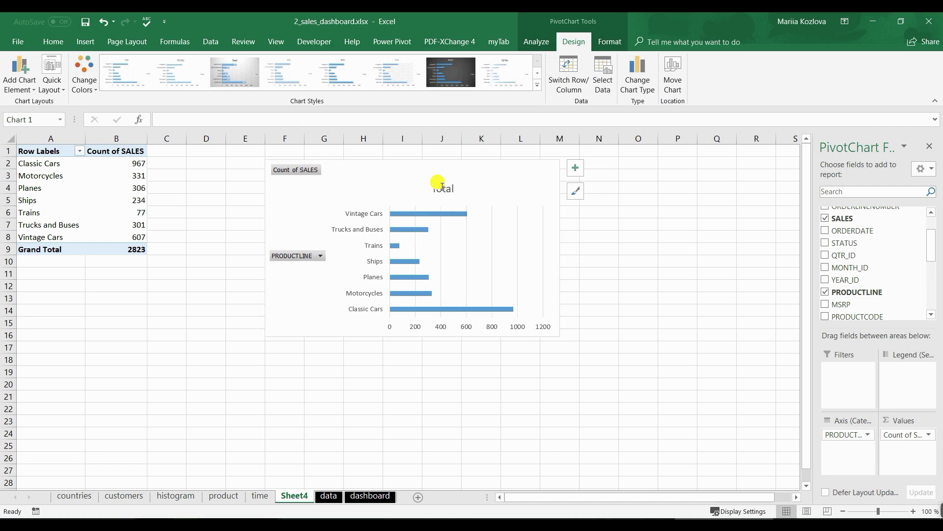
key("Delete")
right_click(297, 256)
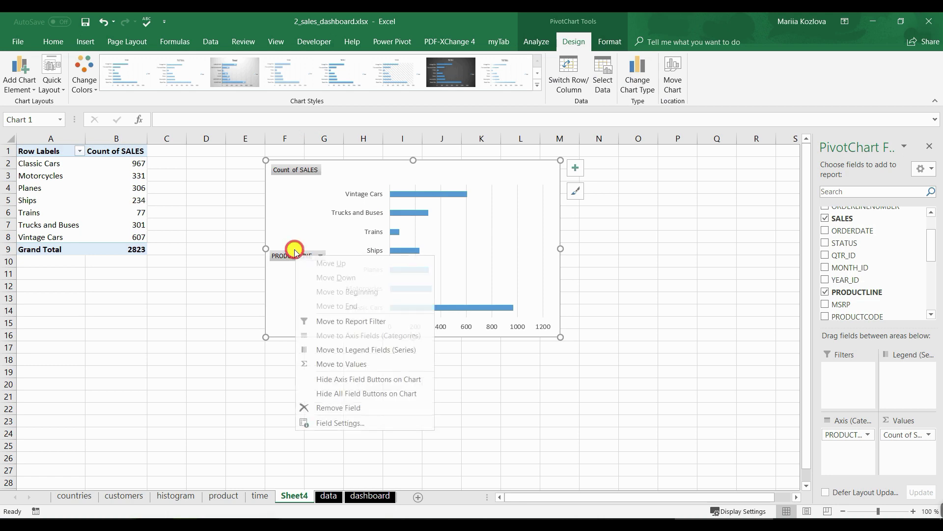
left_click(379, 395)
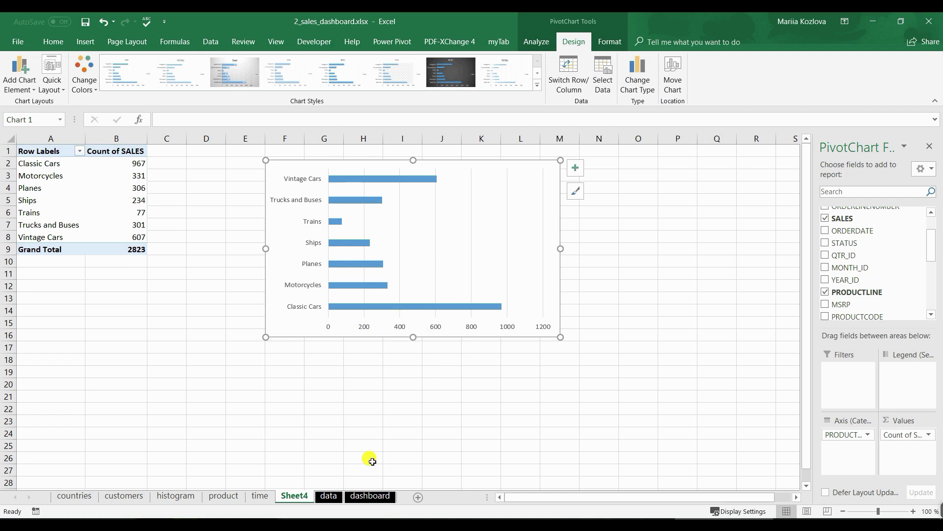
Add Sheet5 after the dashboard, paste the chart at A5, and return to the data sheet.
left_click(418, 497)
left_click_drag(339, 495, 442, 482)
left_click(49, 196)
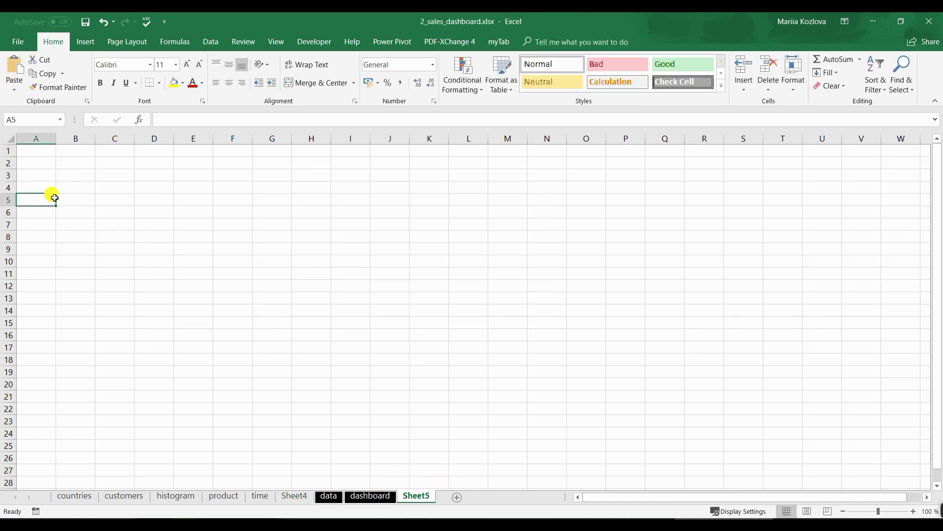
key("ctrl+v")
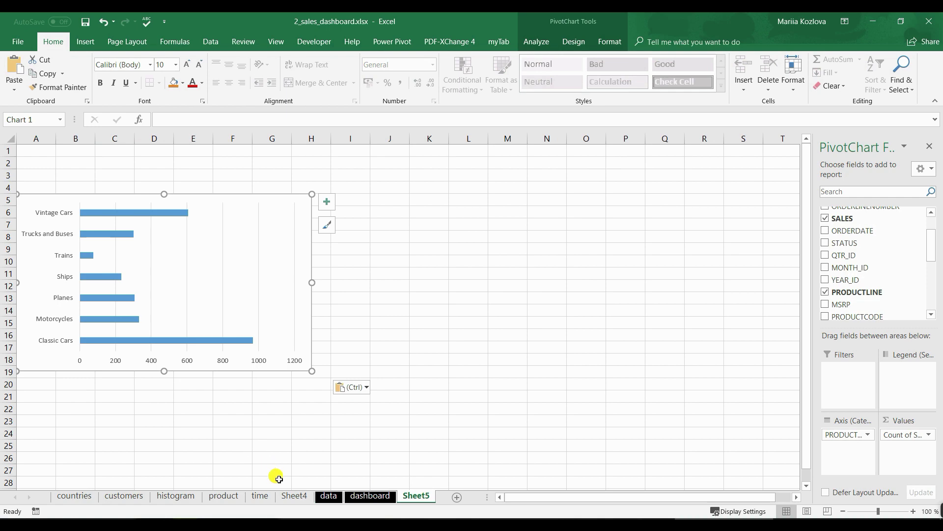
left_click(328, 496)
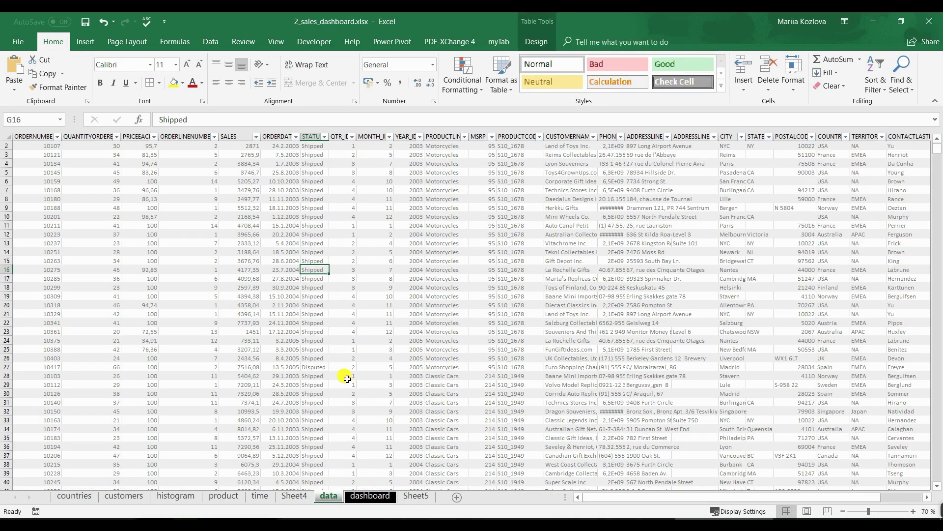
Insert another PivotChart from the data table onto a new worksheet.
right_click(297, 294)
key("Escape")
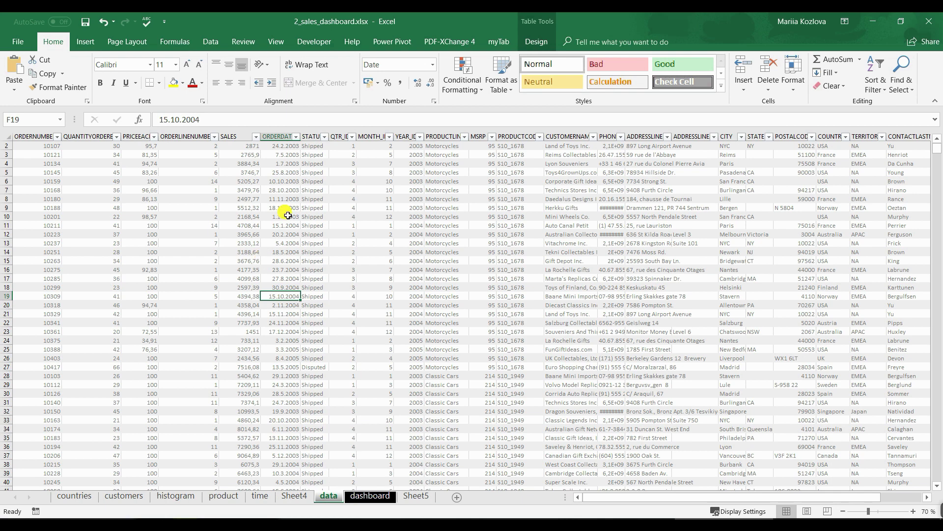
left_click(93, 40)
left_click(555, 65)
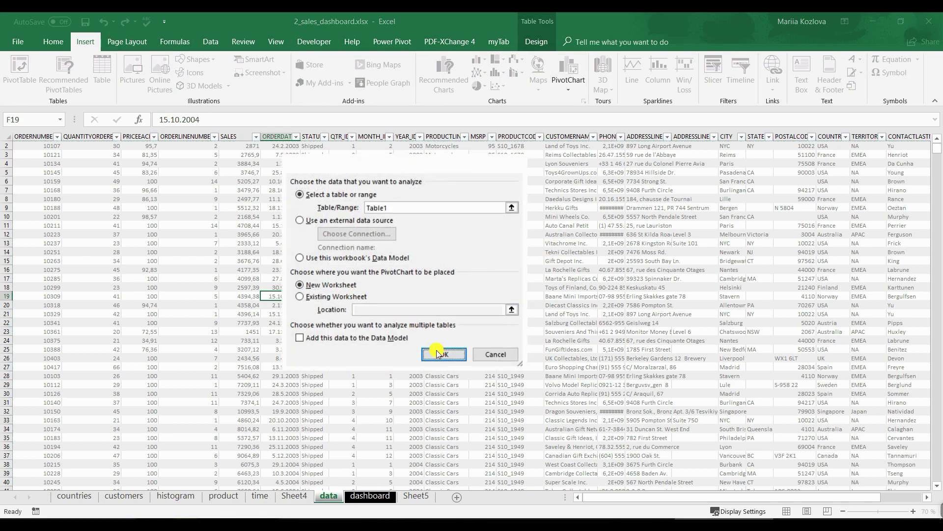
left_click(440, 354)
Count SALES in Values with YEAR_ID, QTR_ID and MONTH_ID on the Axis.
left_click_drag(834, 267, 895, 434)
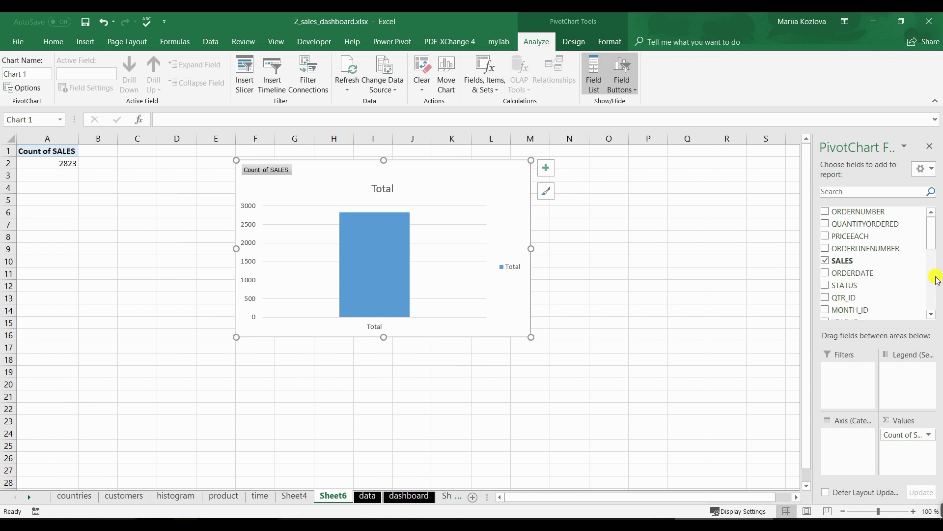
left_click_drag(933, 236, 934, 240)
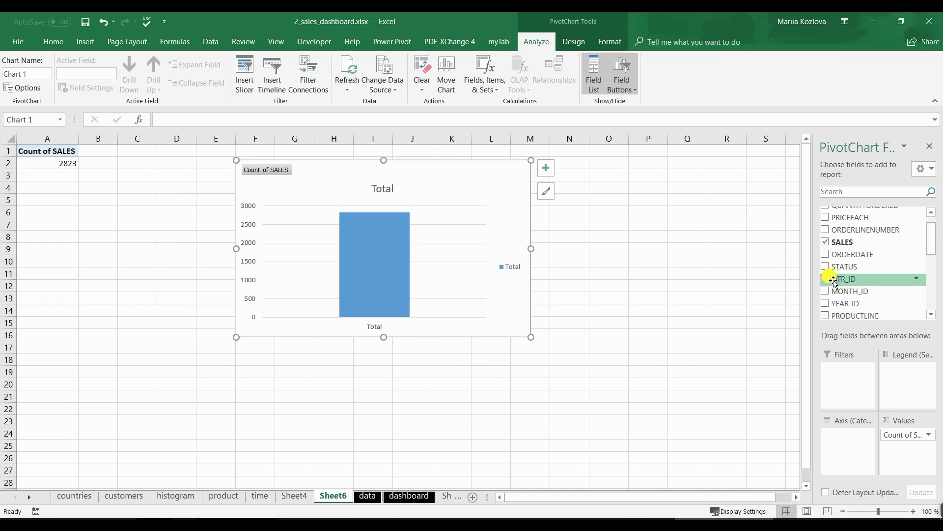
left_click_drag(835, 279, 843, 437)
left_click_drag(838, 279, 836, 447)
left_click_drag(848, 290, 836, 457)
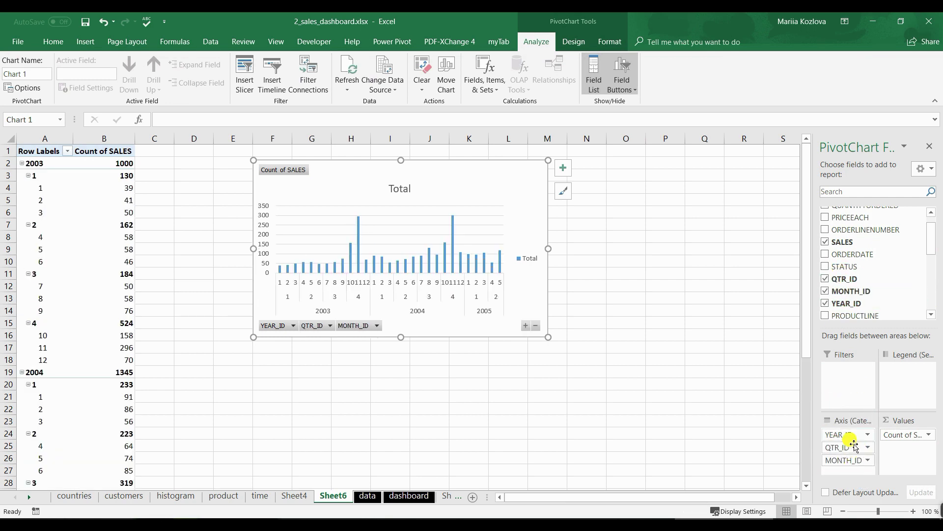
Collapse the chart from months to quarters to years, then expand back to months.
left_click(536, 325)
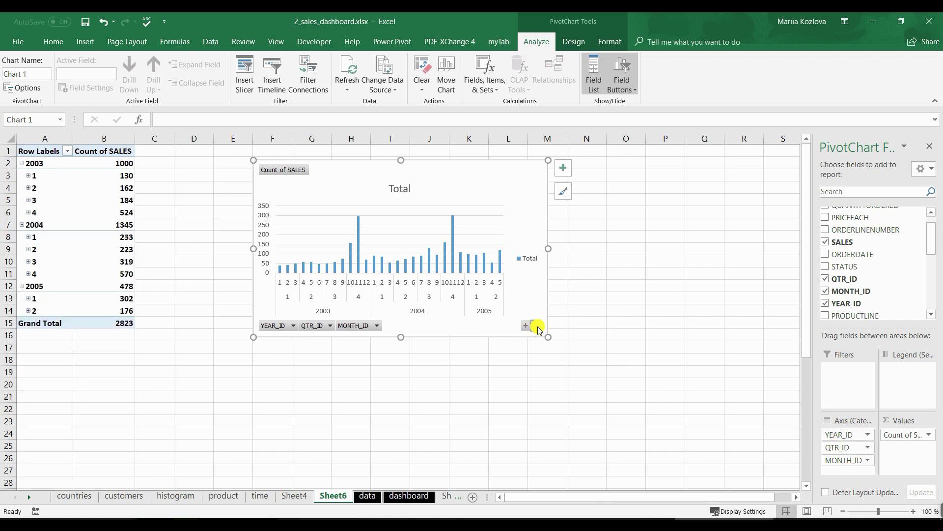
left_click(536, 326)
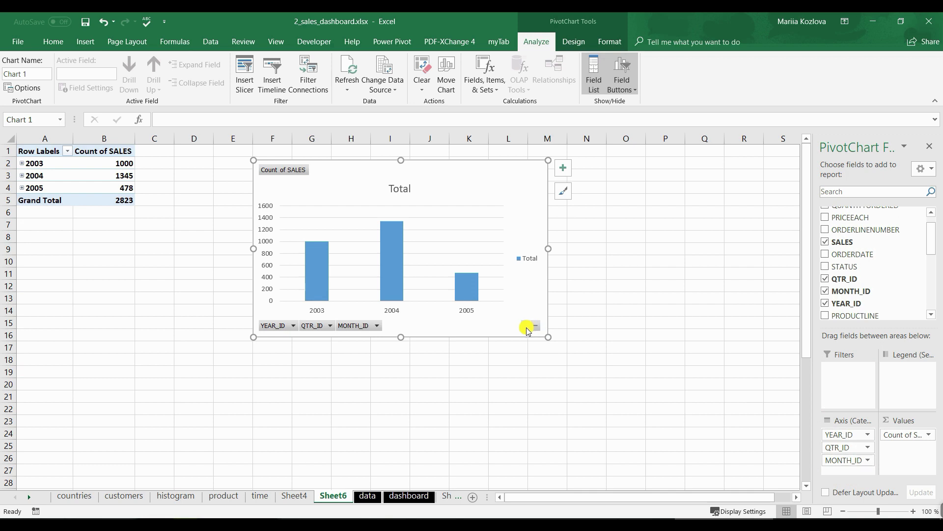
left_click(527, 327)
left_click(526, 326)
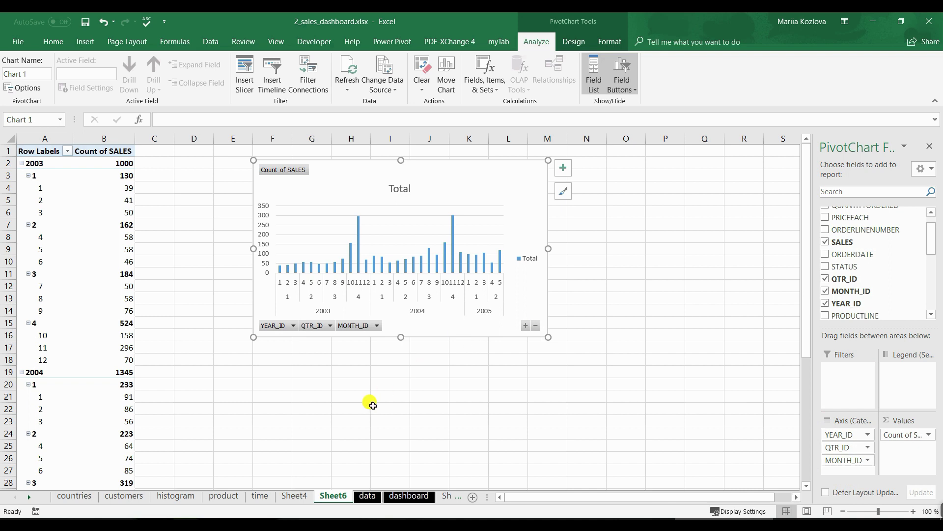
Paste the monthly sales pivot chart into cell I5 on Sheet5.
left_click(450, 497)
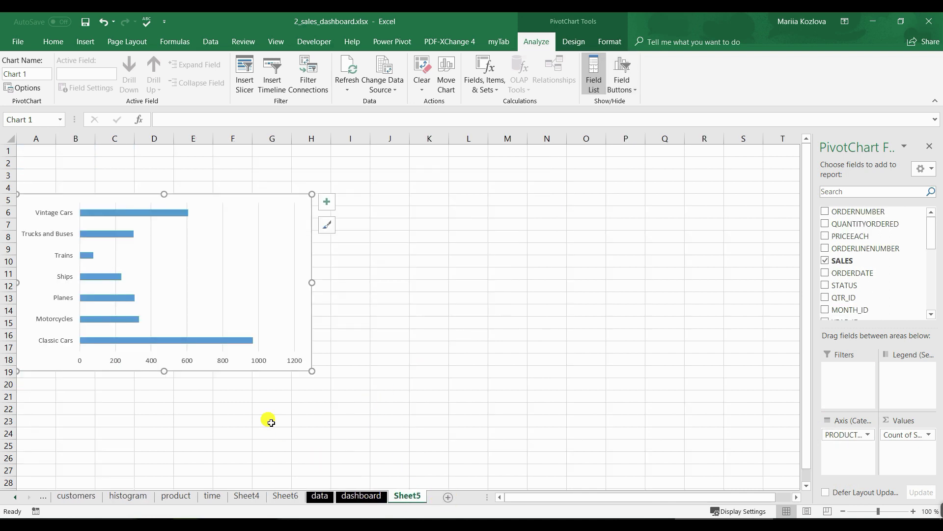
left_click(362, 200)
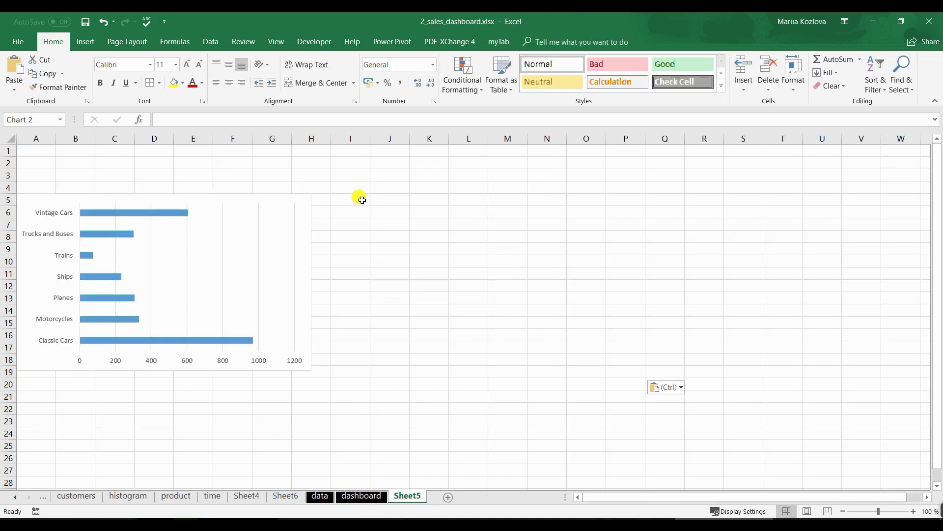
key("ctrl+v")
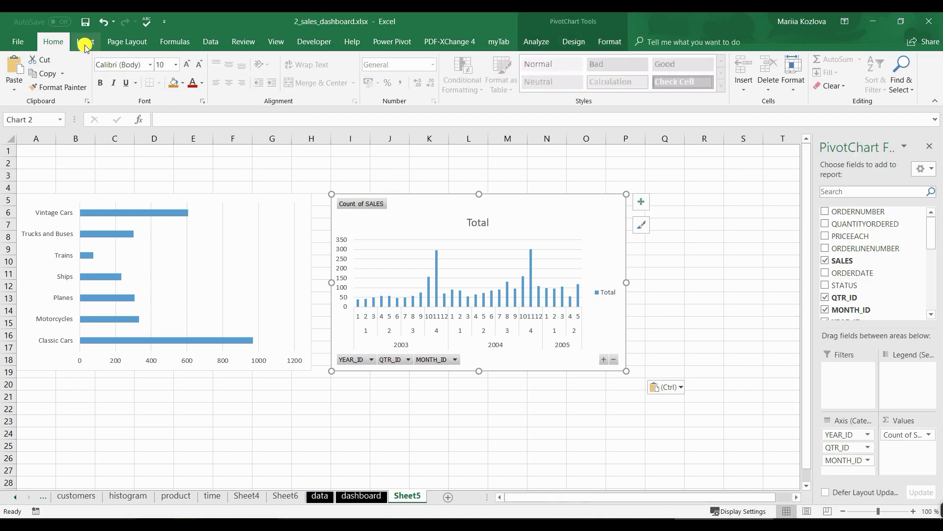
left_click(85, 41)
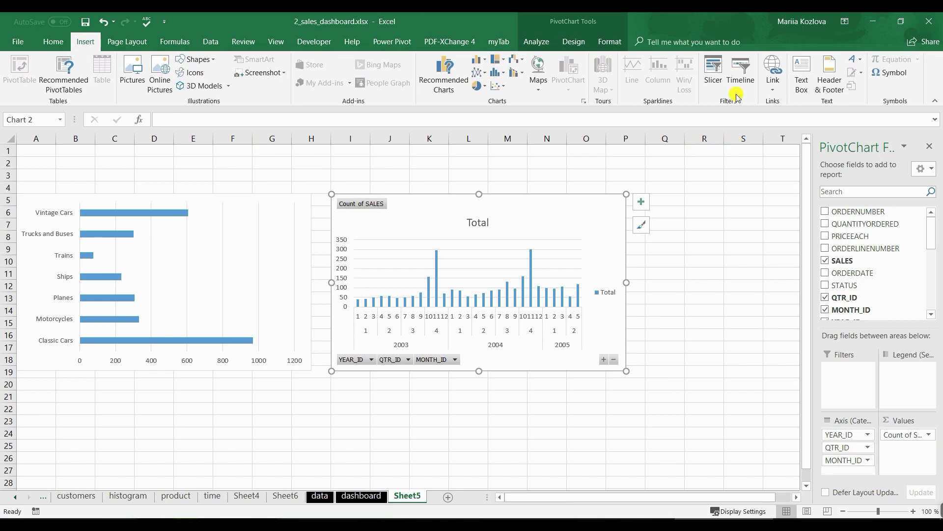
left_click(718, 75)
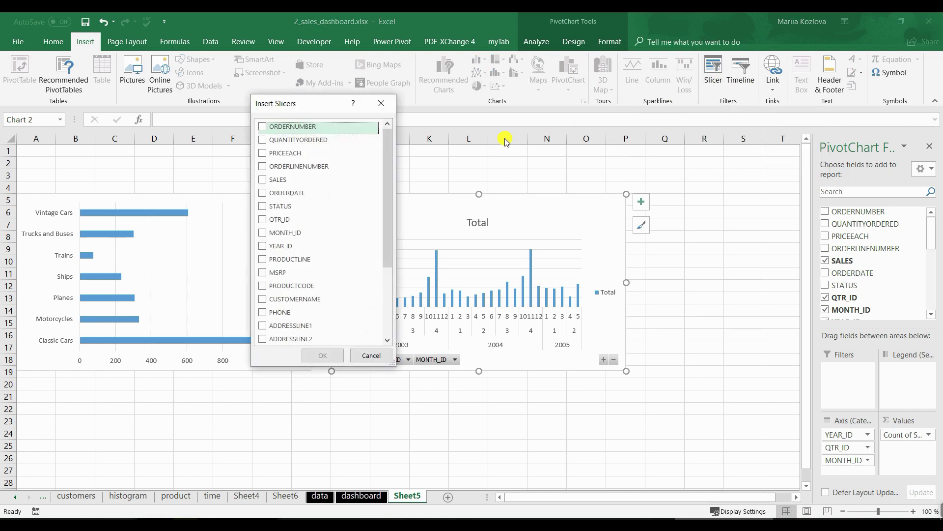
Insert a PRODUCTLINE slicer, move it to around columns Q–R, and select Classic Cars.
left_click(262, 261)
left_click(329, 354)
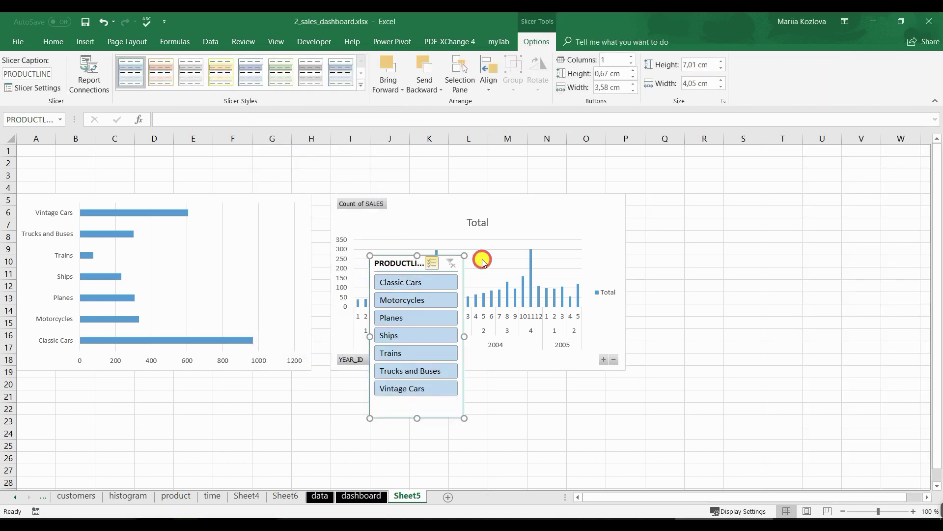
left_click_drag(404, 258, 689, 198)
left_click(692, 227)
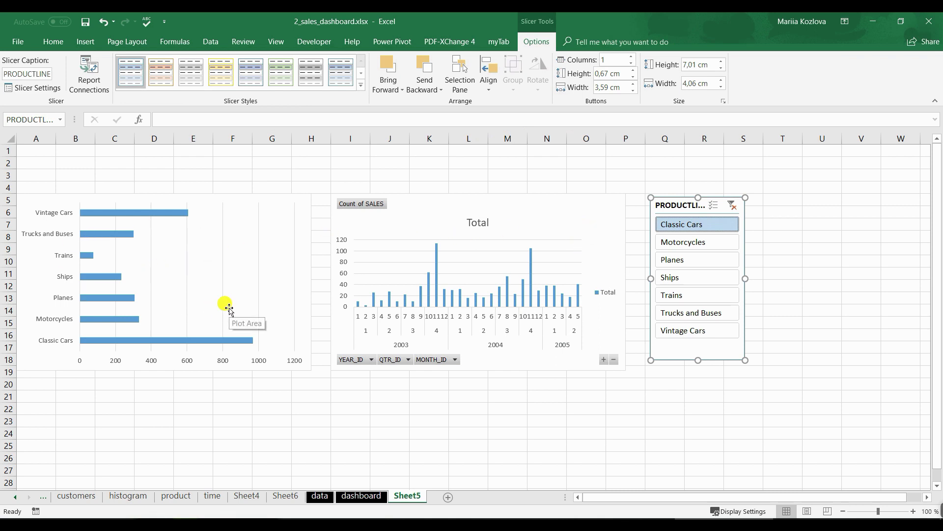
Connect the PRODUCTLINE slicer to the countries and product pivot tables.
right_click(685, 206)
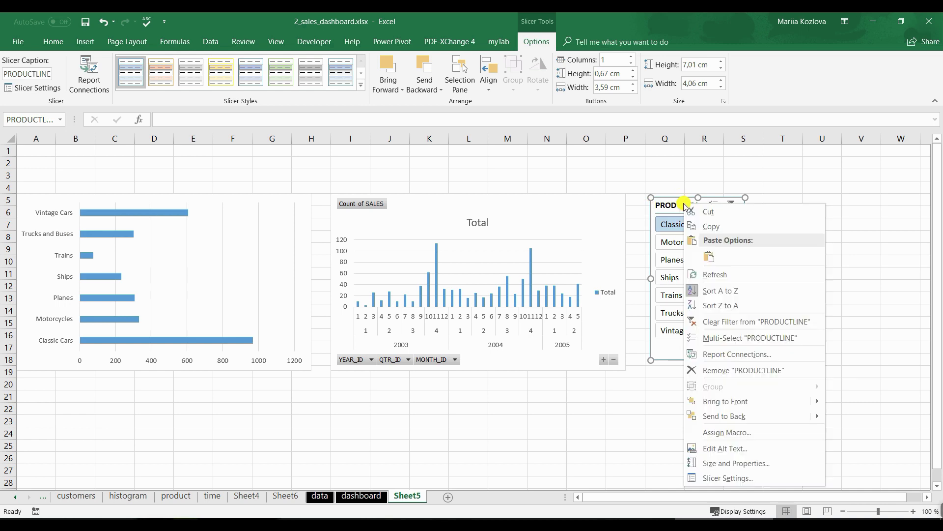
left_click(728, 355)
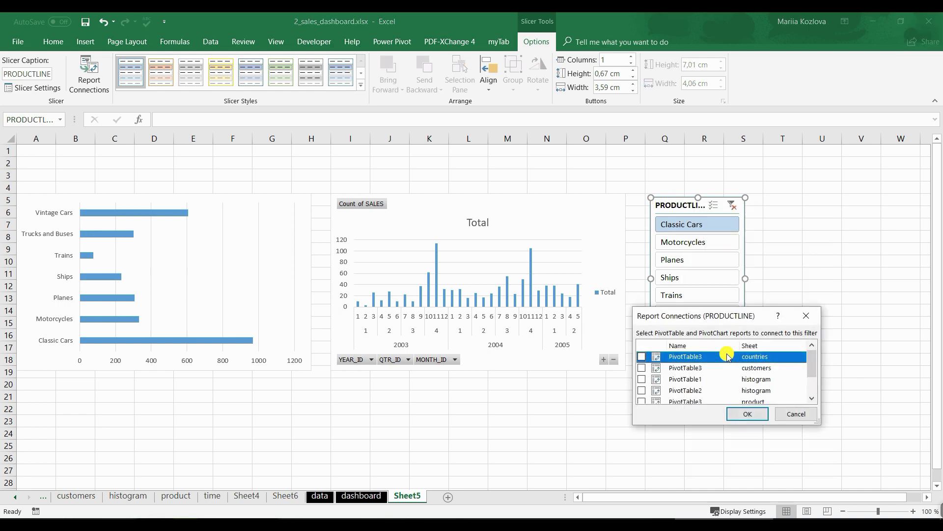
mouse_move(813, 362)
left_mouse_down()
mouse_move(813, 401)
mouse_move(809, 362)
left_mouse_up()
left_click(640, 361)
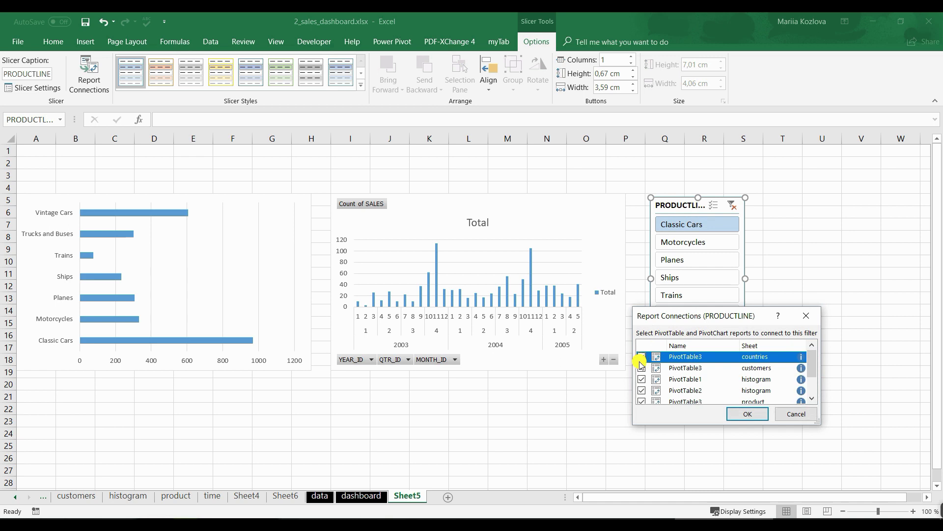
left_click_drag(810, 371, 813, 400)
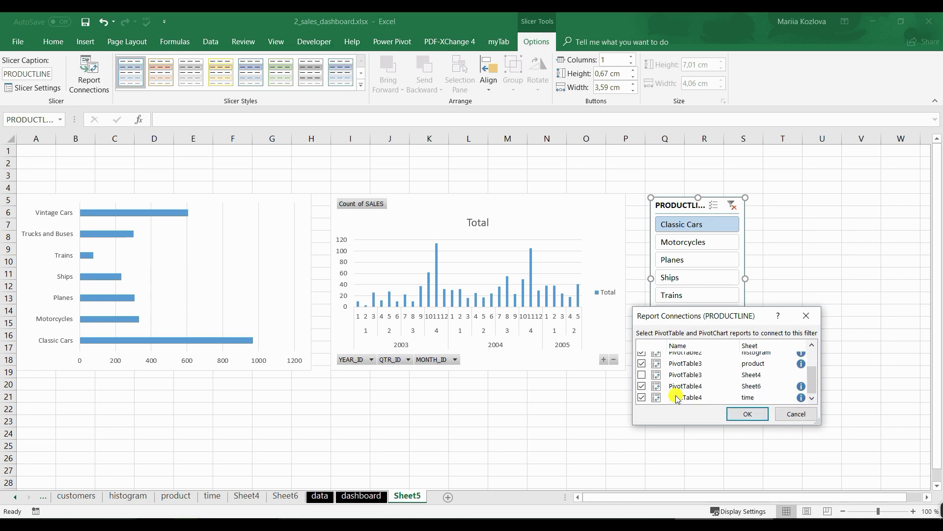
left_click(642, 375)
left_click(738, 420)
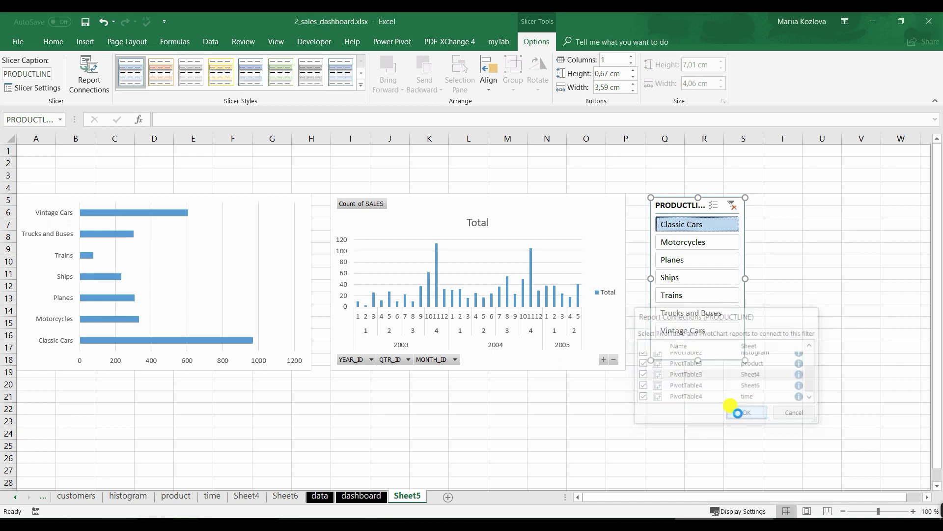
Filter both charts to Motorcycles and Planes using the slicer.
left_click(683, 243)
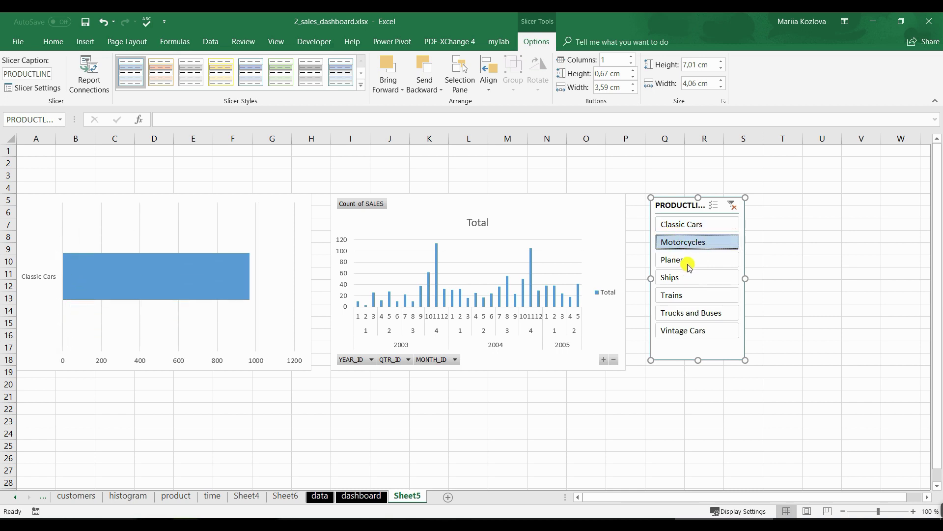
left_click(688, 264, "ctrl")
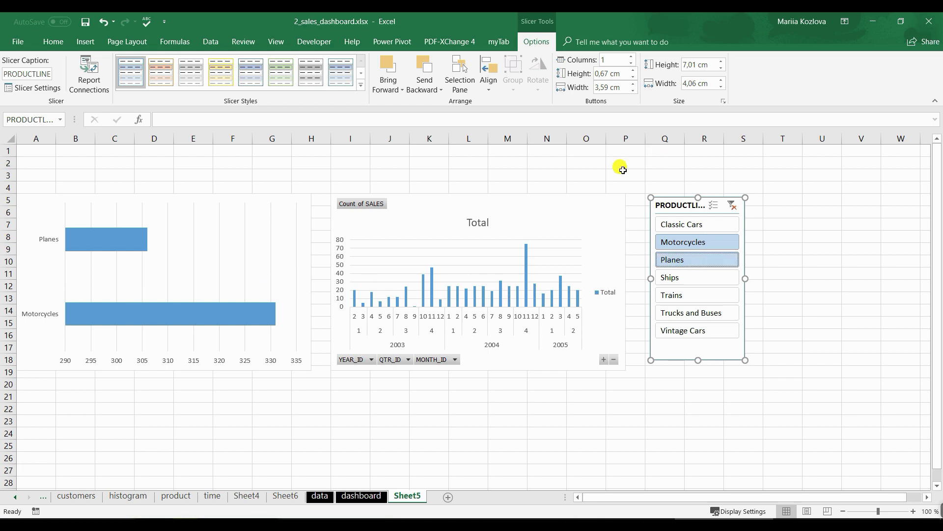
key("Tab")
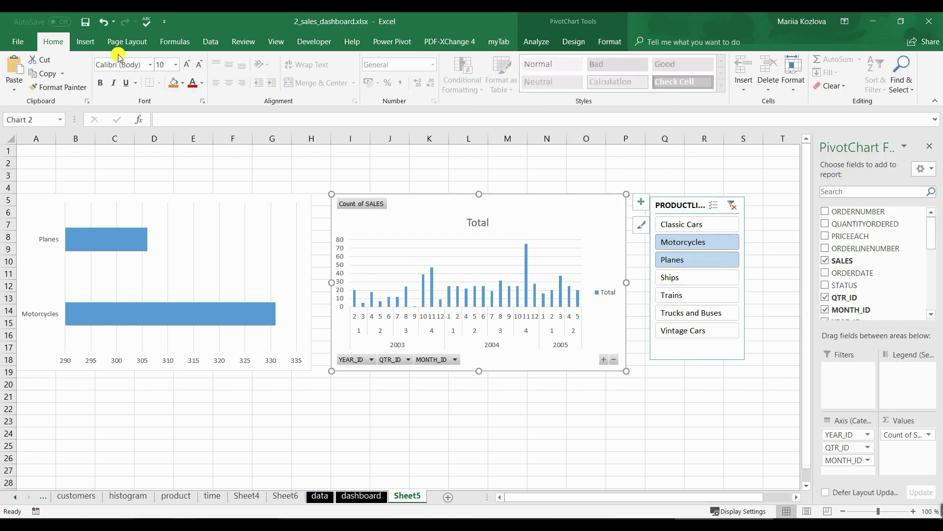
Insert an ORDERDATE timeline set to years and place it below the PRODUCTLINE slicer.
left_click(85, 42)
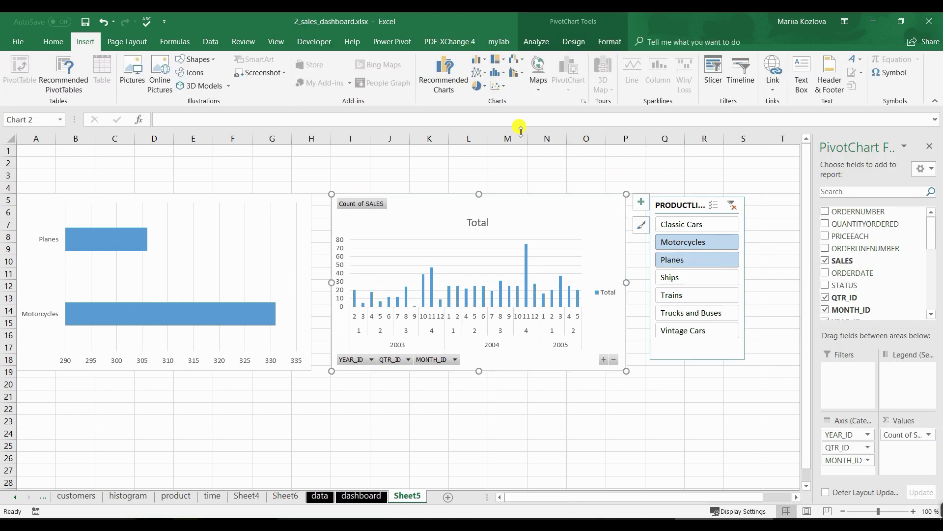
left_click(741, 74)
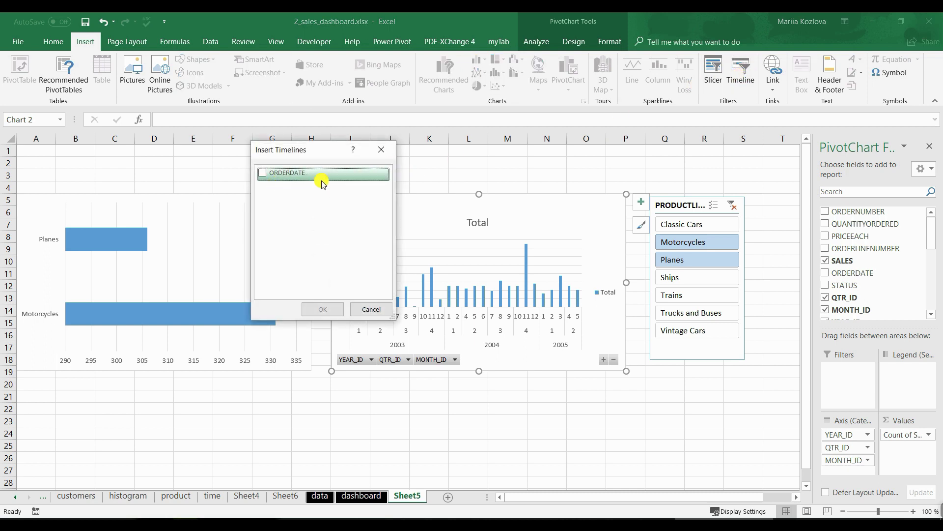
left_click(263, 174)
left_click(323, 309)
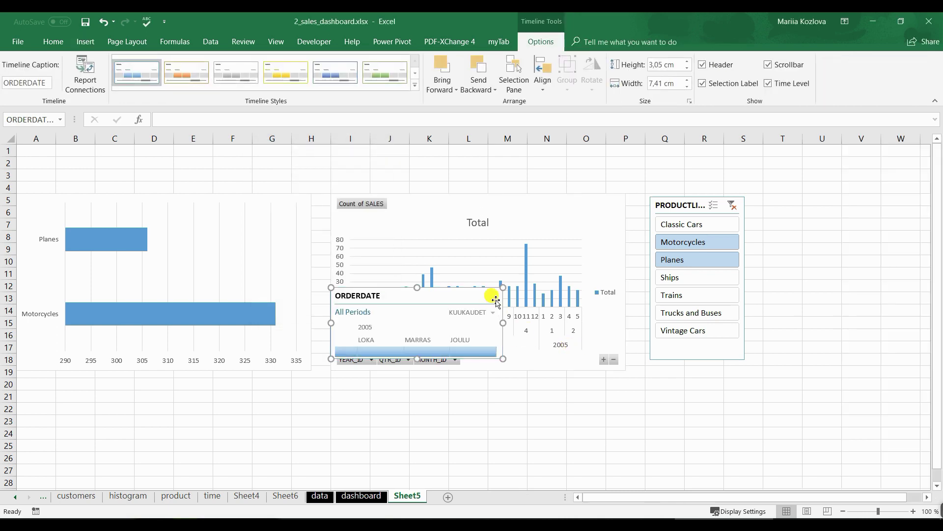
left_click(494, 313)
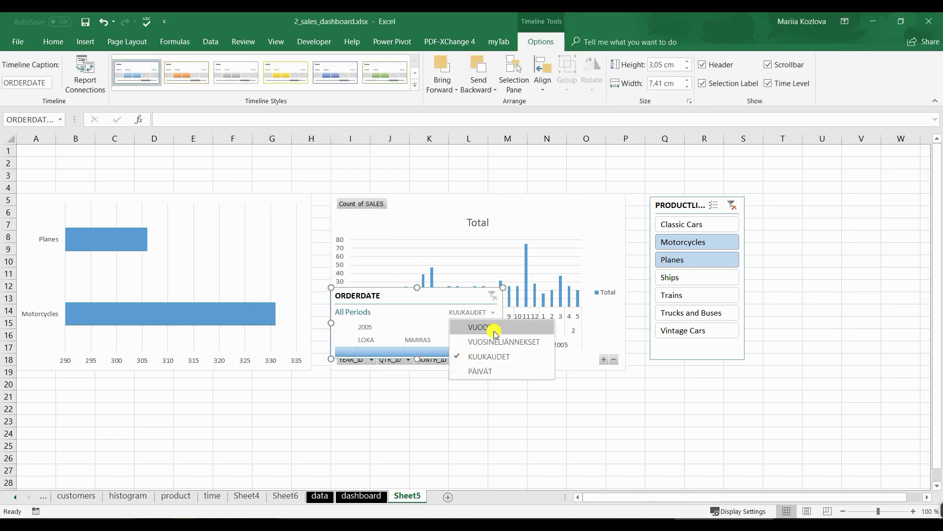
left_click(495, 328)
left_click_drag(447, 292, 765, 371)
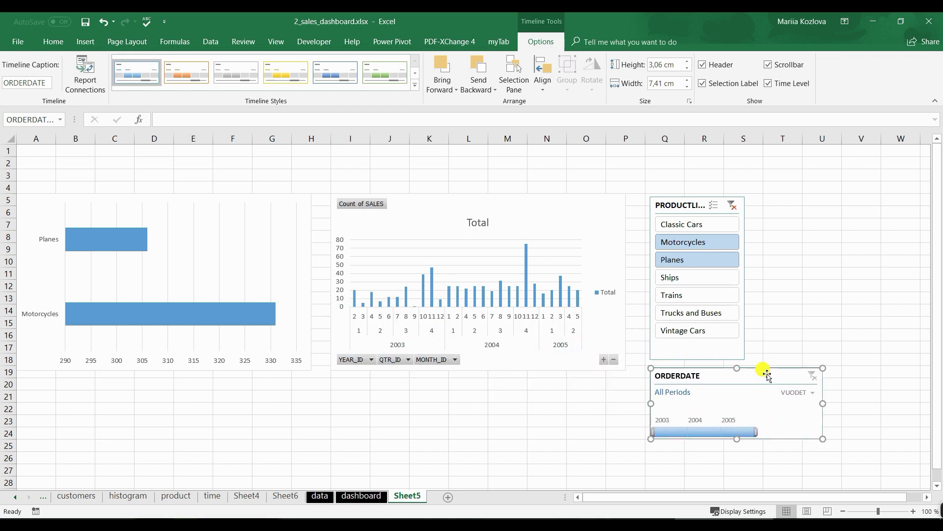
Link the ORDERDATE timeline to the Sheet4 pivot table and select 2004 on it.
right_click(664, 374)
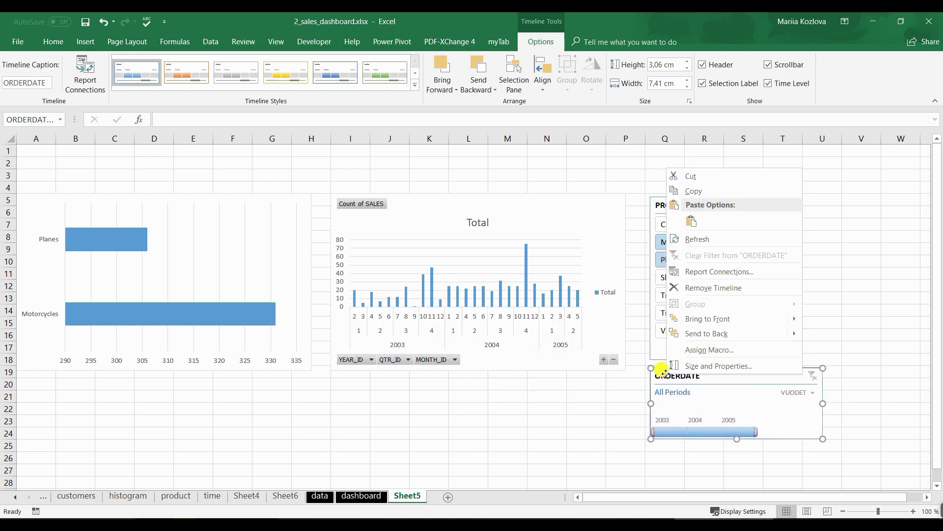
left_click(685, 274)
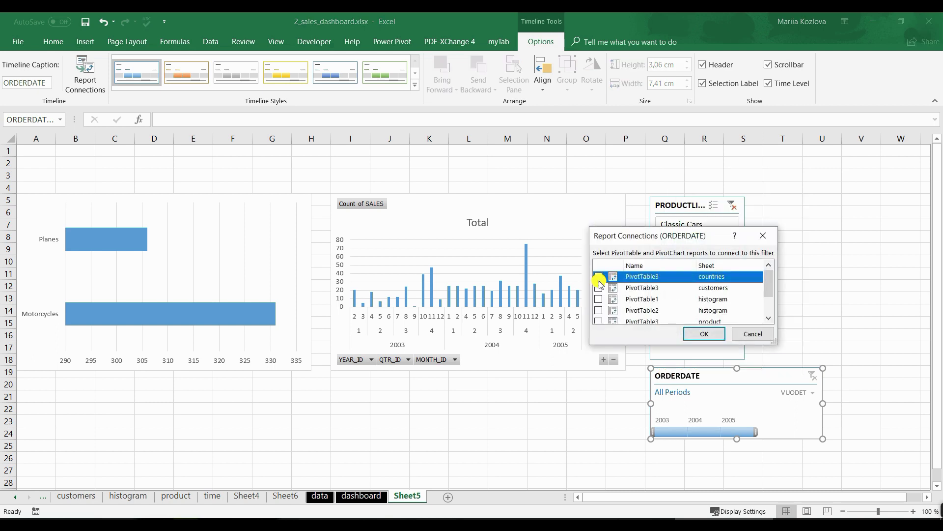
left_click_drag(768, 282, 768, 301)
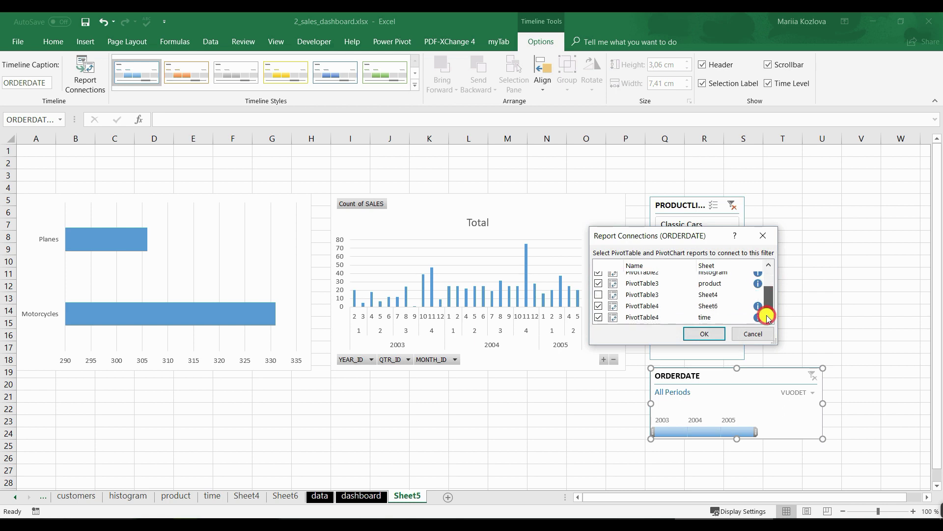
left_click(598, 295)
left_click(704, 334)
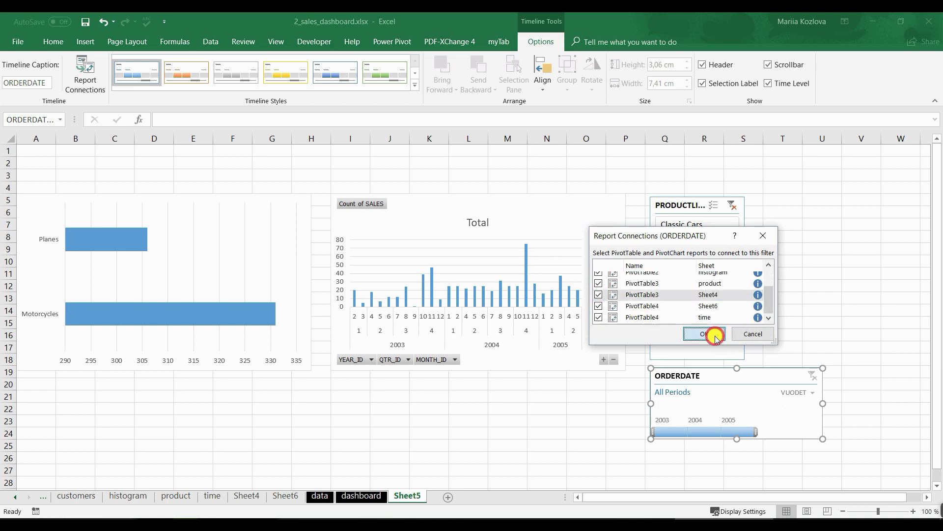
left_click(700, 432)
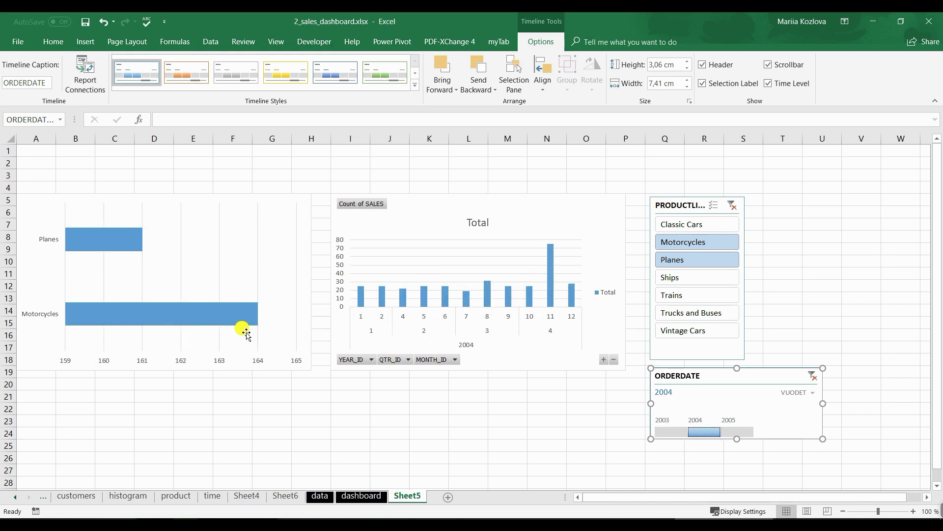
left_click(426, 395)
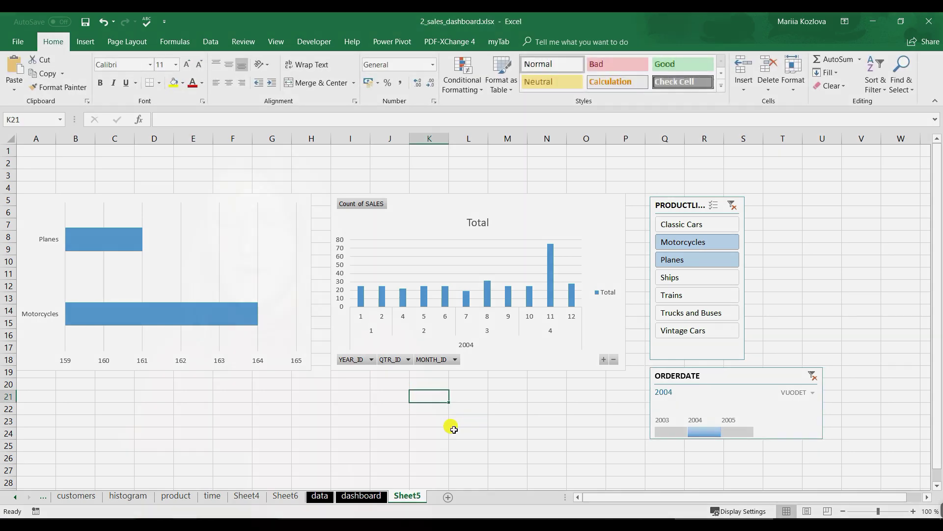